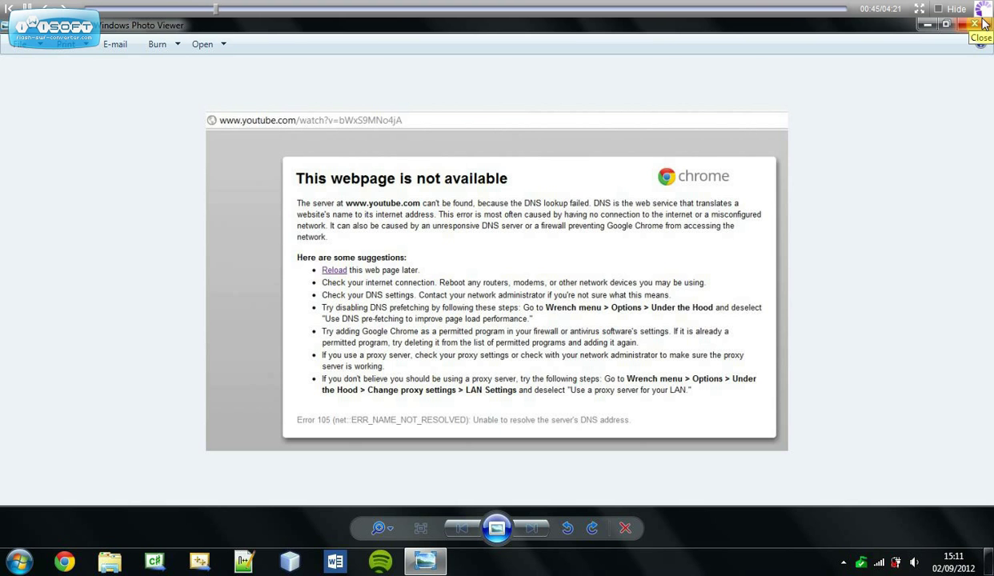
Step: Close the Windows Photo Viewer screenshot of the Chrome DNS lookup error
click(982, 24)
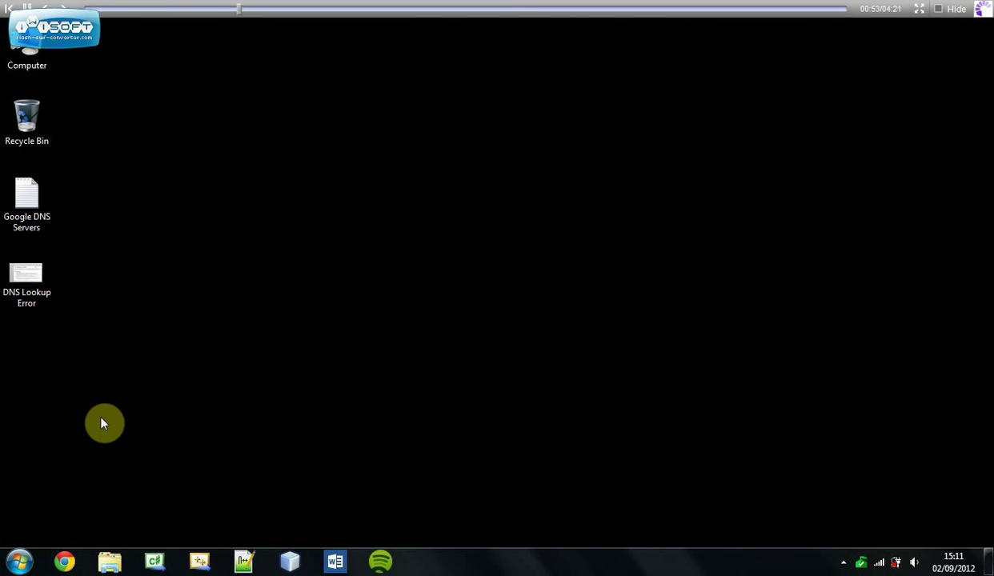
Step: Launch Command Prompt by searching 'cmd' from the Start menu
click(20, 562)
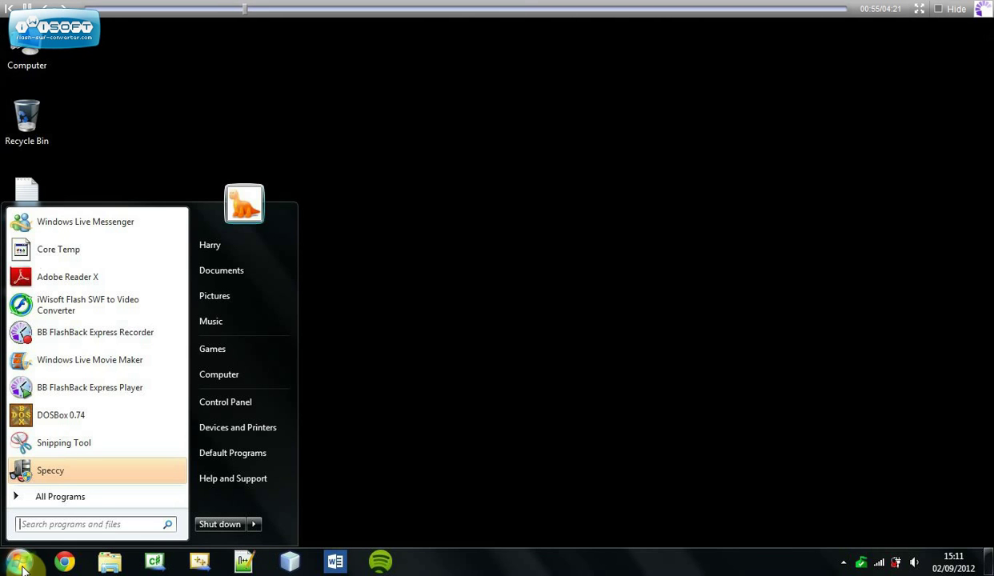
click(87, 524)
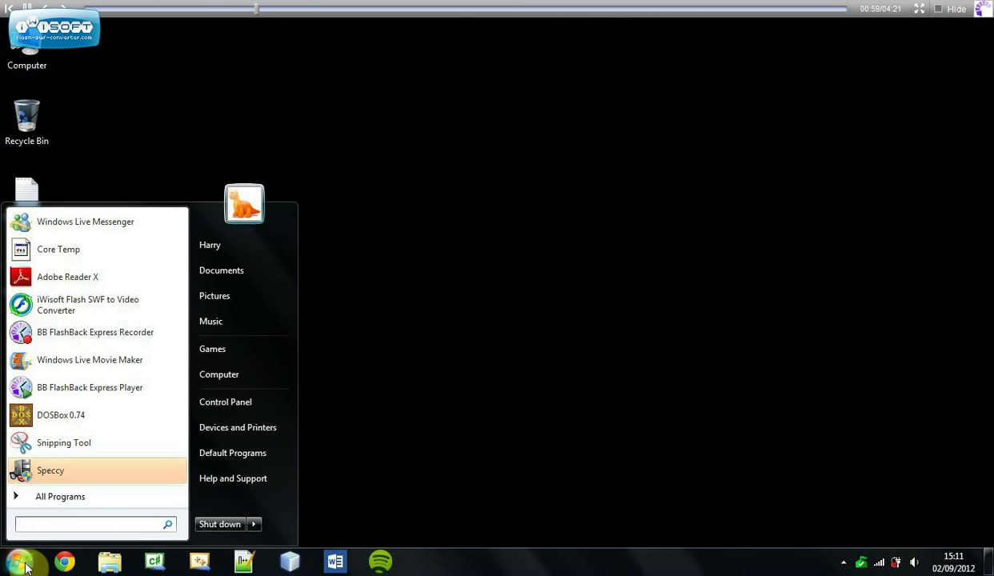
text(cmd)
key(Return)
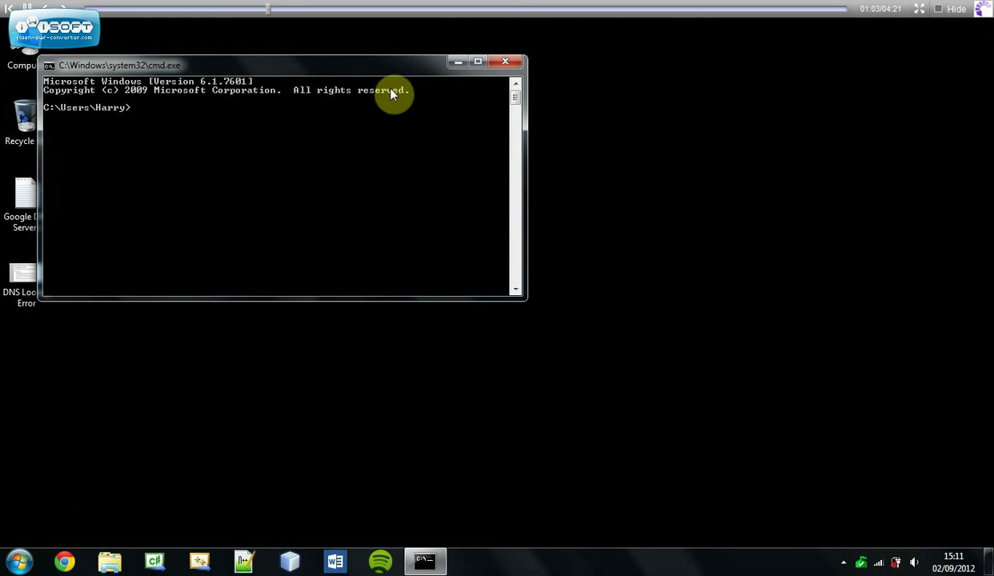
drag(348, 66, 529, 72)
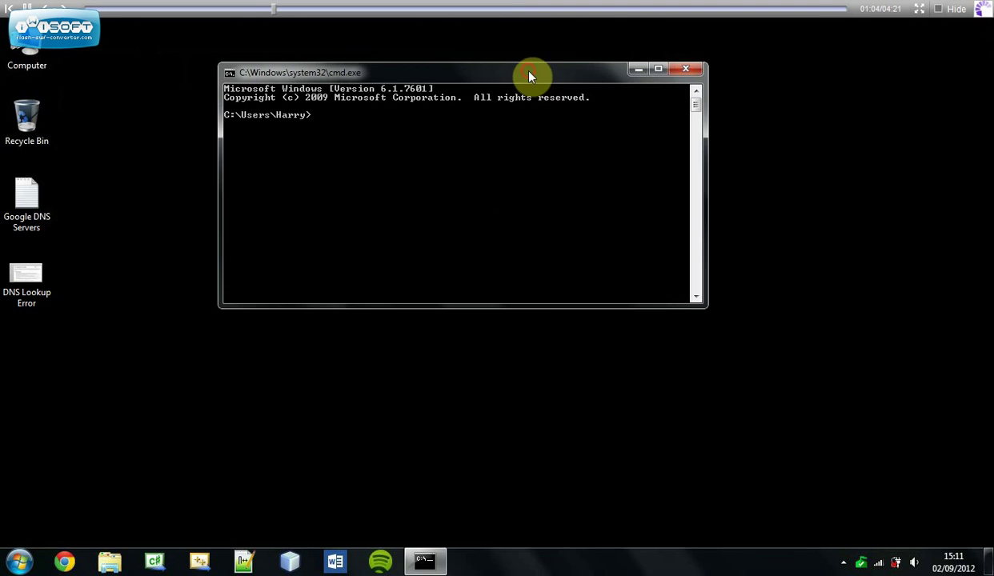
Step: Run ipconfig /flushdns to flush the DNS cache, then close the console
text(ipconfig /flushdns)
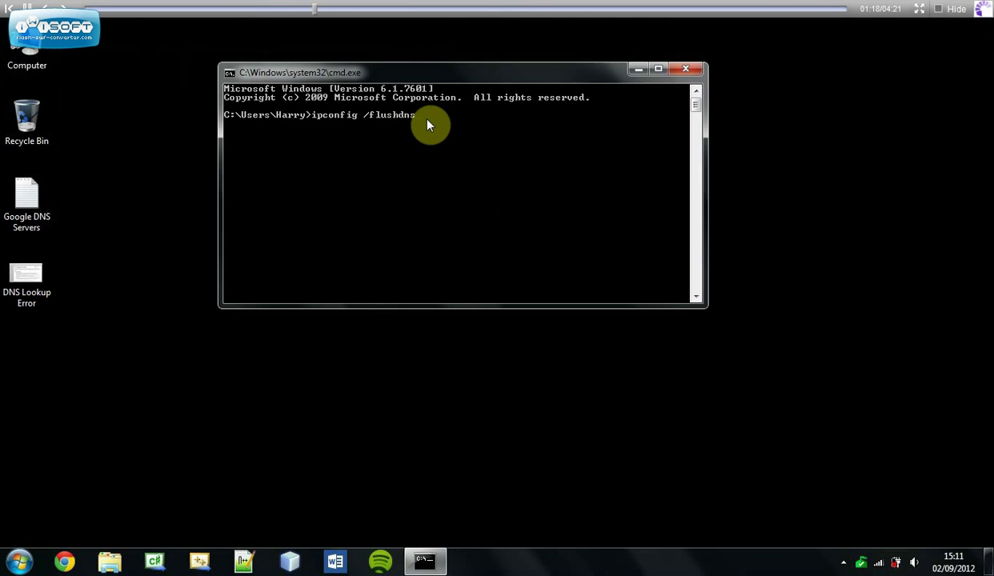
key(Return)
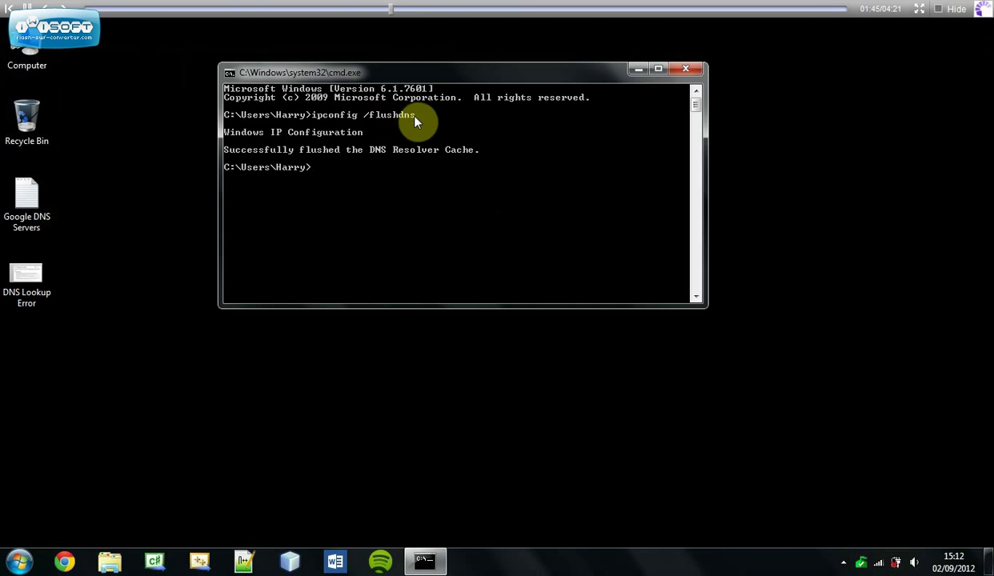
click(692, 71)
Step: Open Control Panel, switch View by to Category and back to Small icons, then open Network and Sharing Center
click(22, 563)
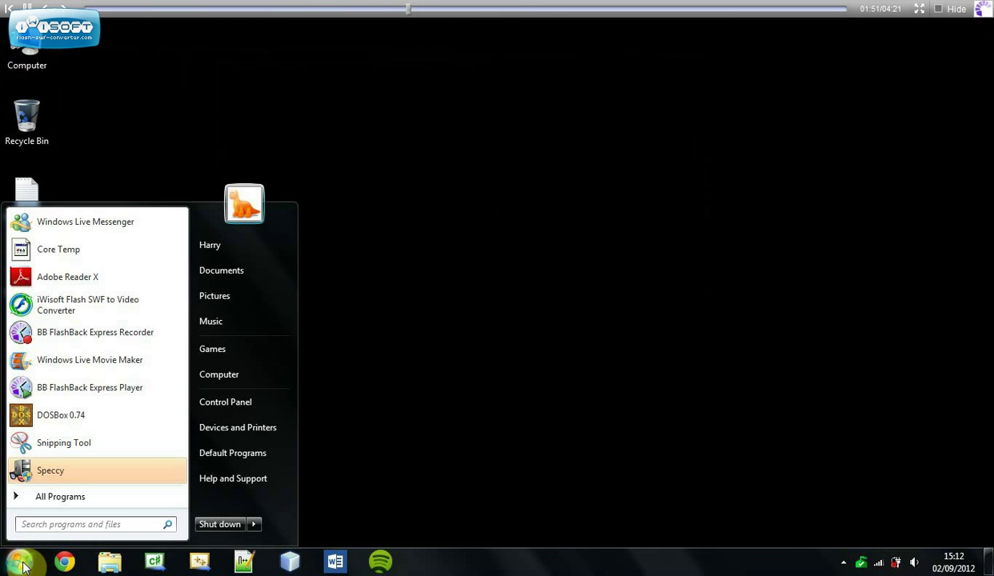
click(249, 403)
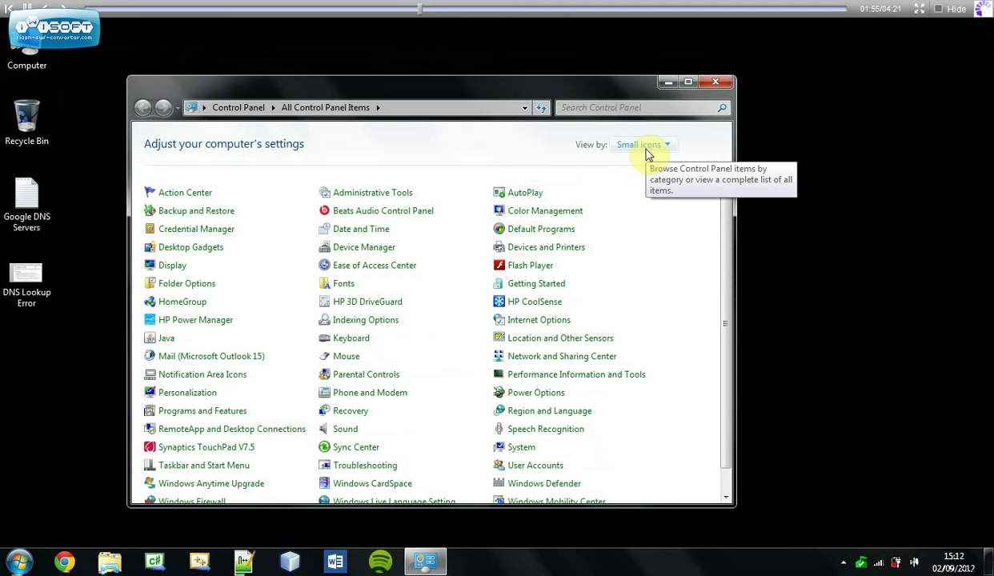
click(647, 150)
click(643, 160)
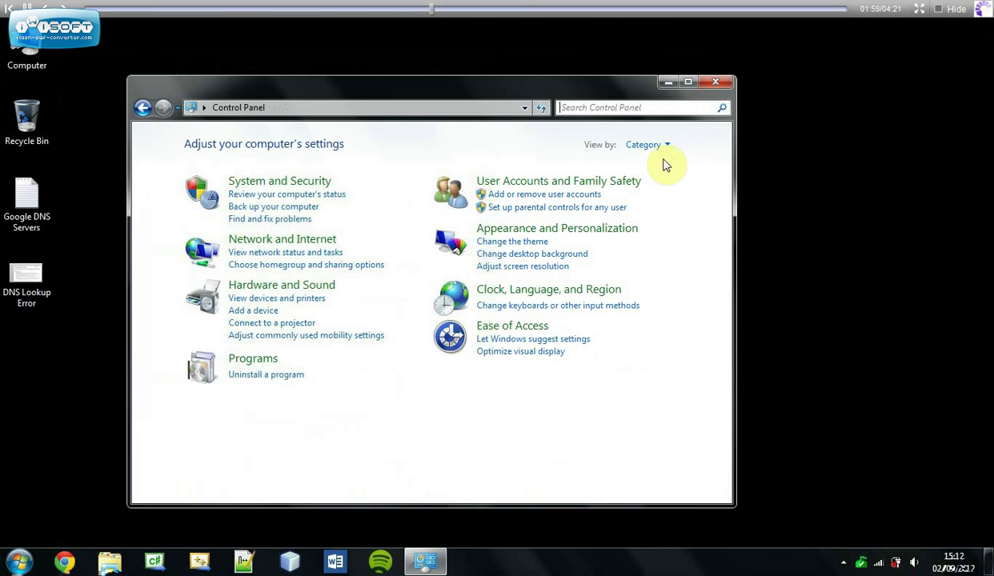
click(654, 149)
click(667, 202)
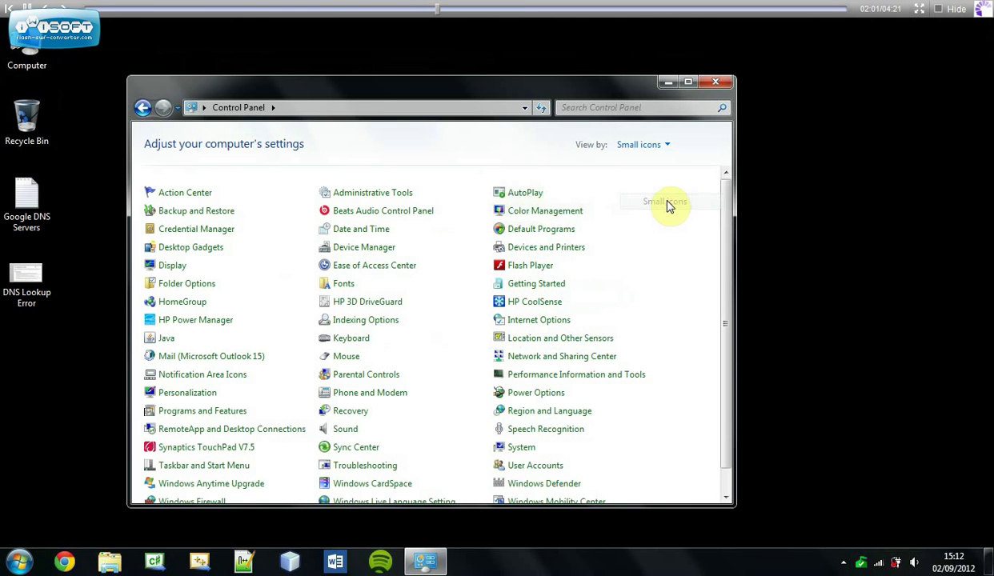
click(725, 497)
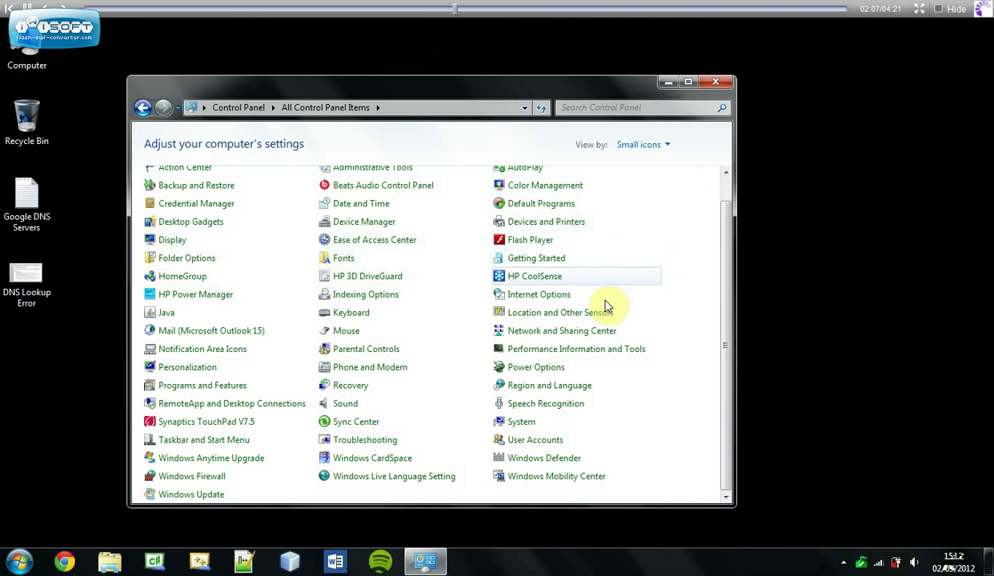
click(587, 334)
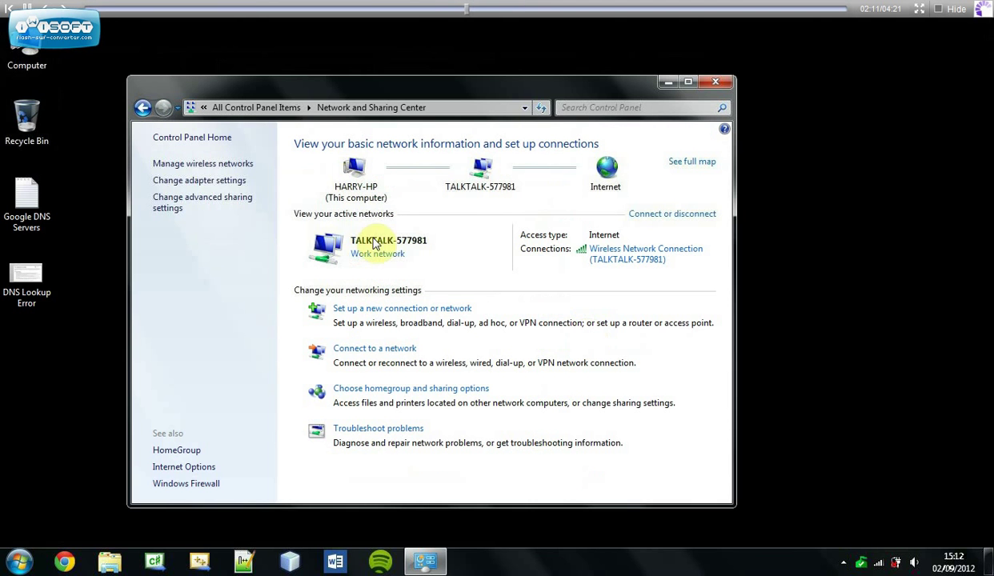
Step: Under Change adapter settings, open Properties of Wireless Network Connection
click(200, 180)
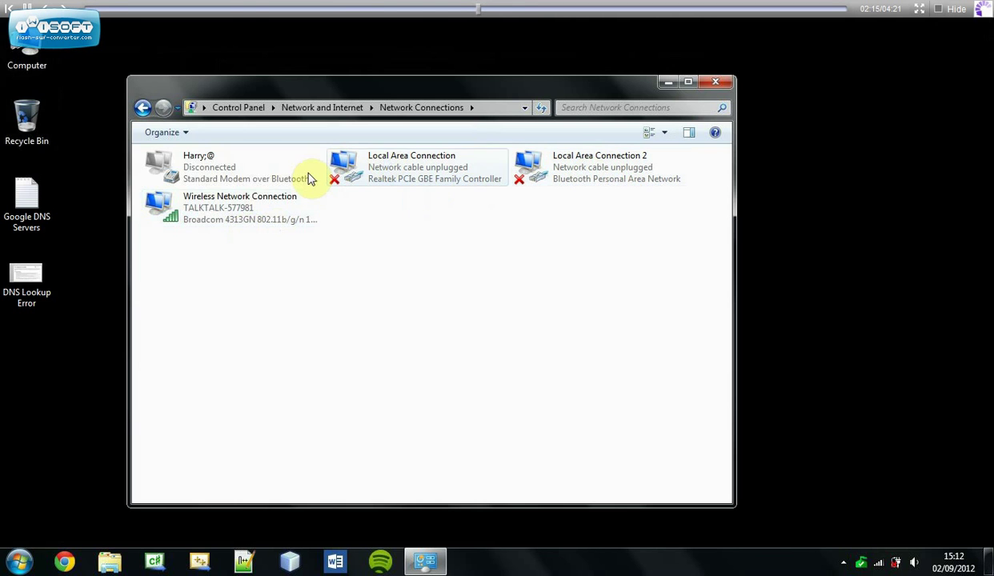
click(202, 215)
right_click(203, 213)
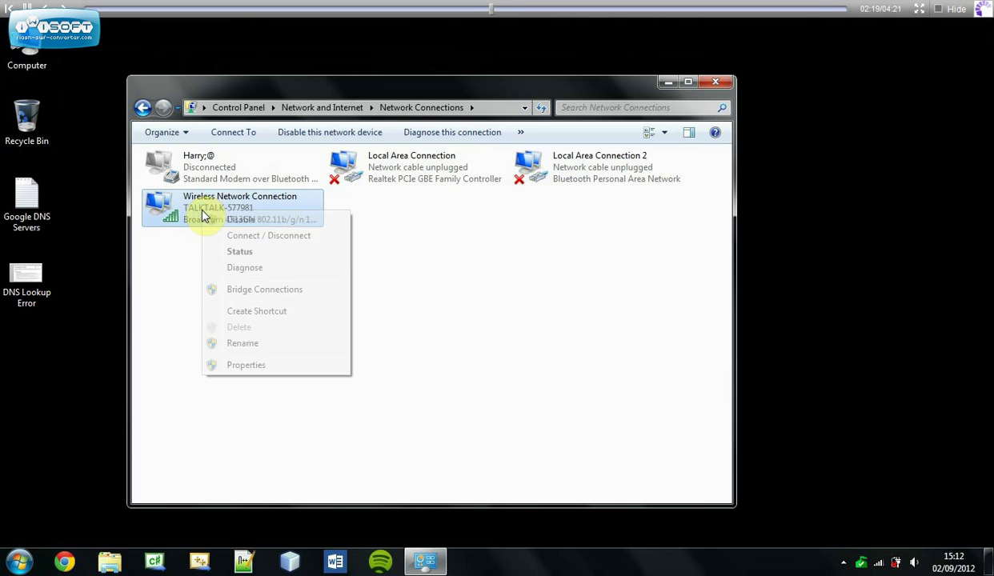
click(267, 365)
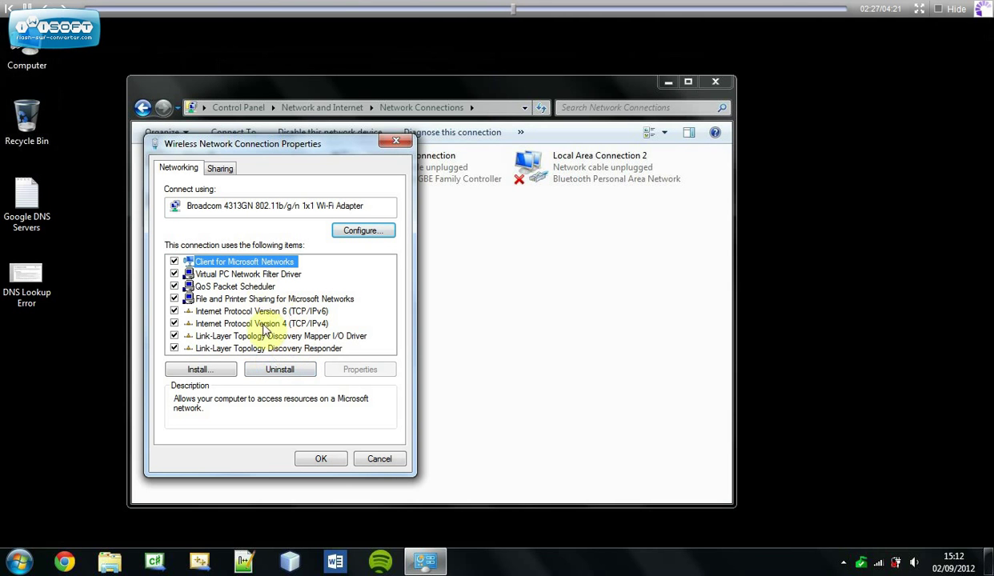
Step: Open the IPv4 settings showing DNS 208.67.222.222 and 208.67.220.220, then open the Google DNS Servers note
double_click(313, 313)
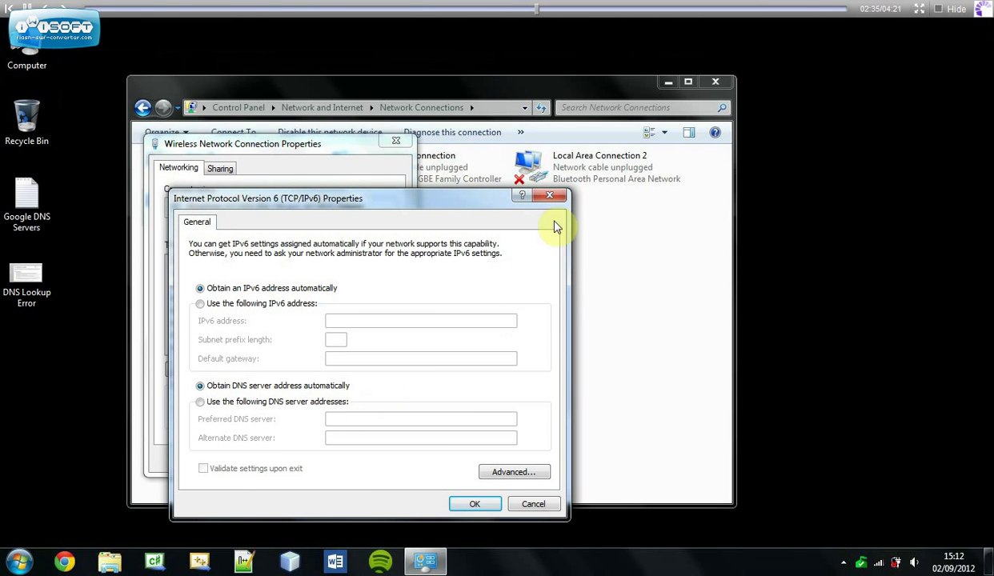
click(549, 196)
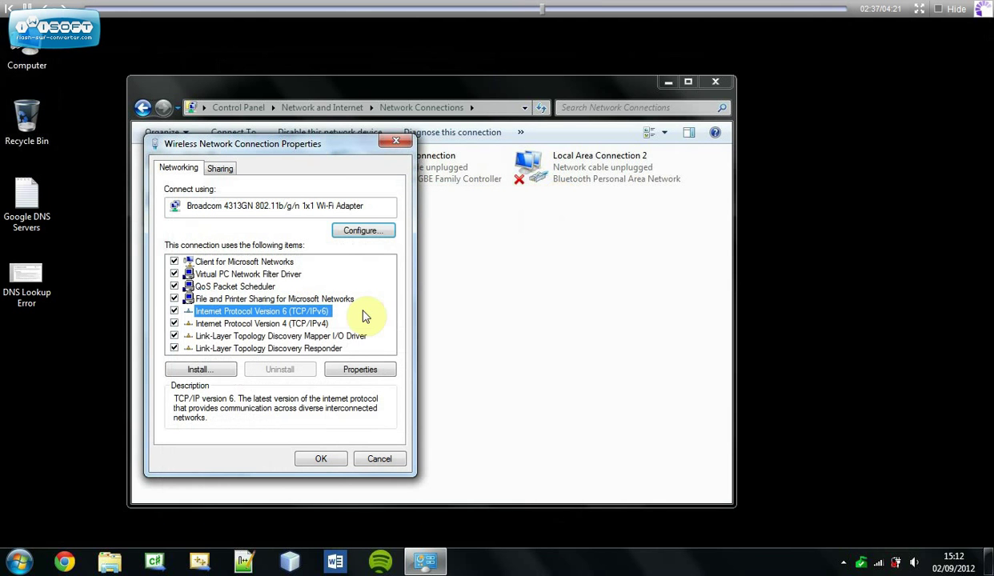
double_click(316, 324)
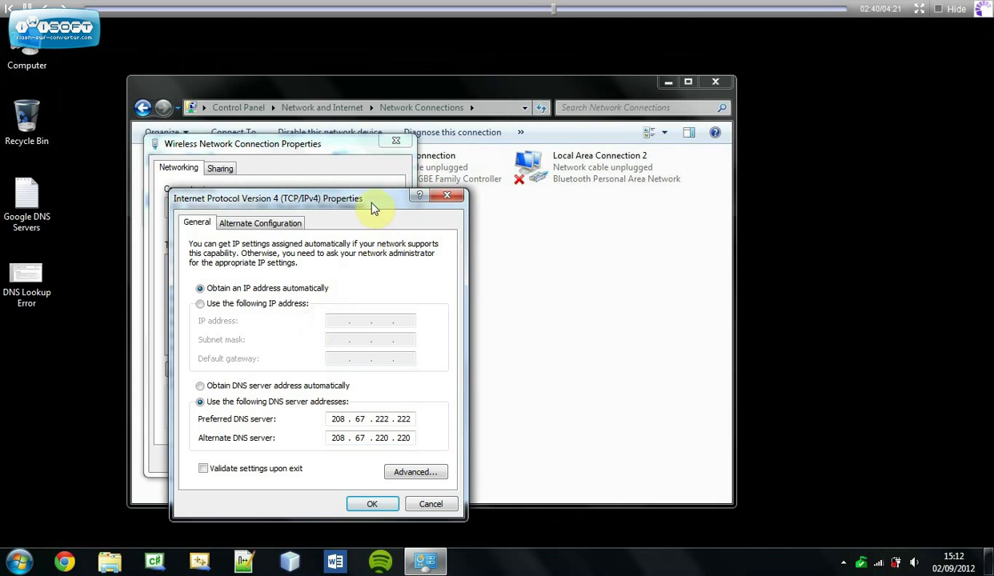
click(395, 150)
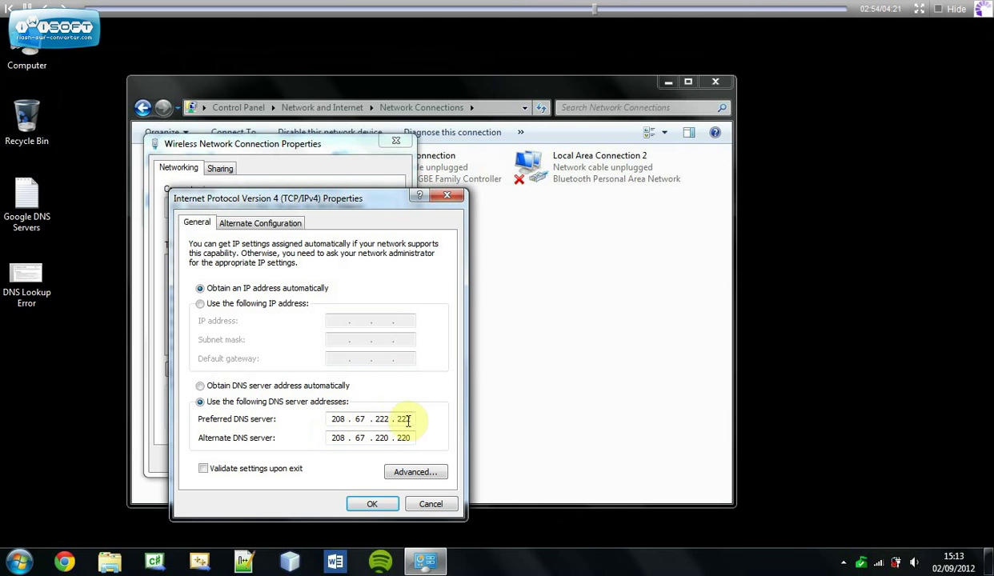
double_click(40, 209)
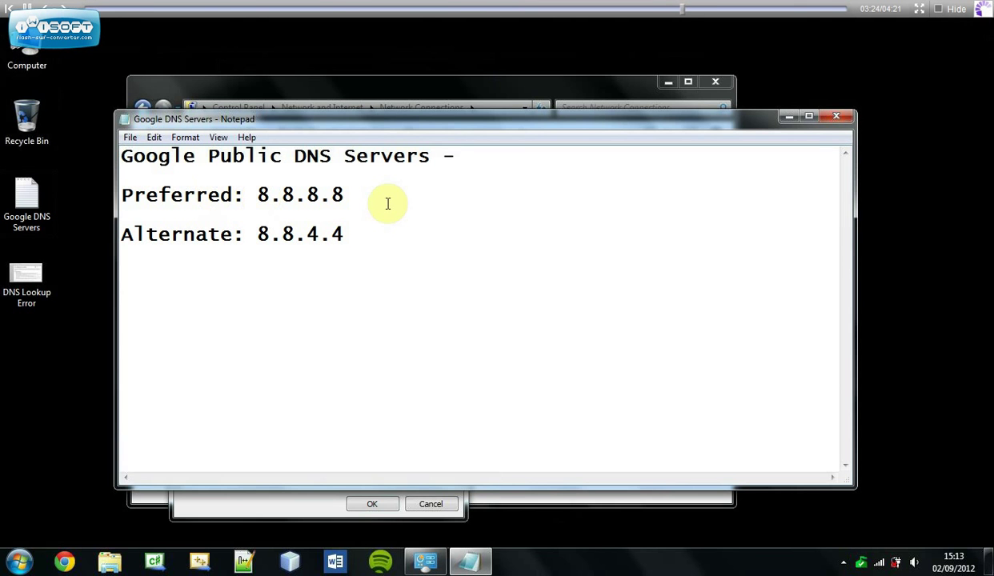
click(842, 121)
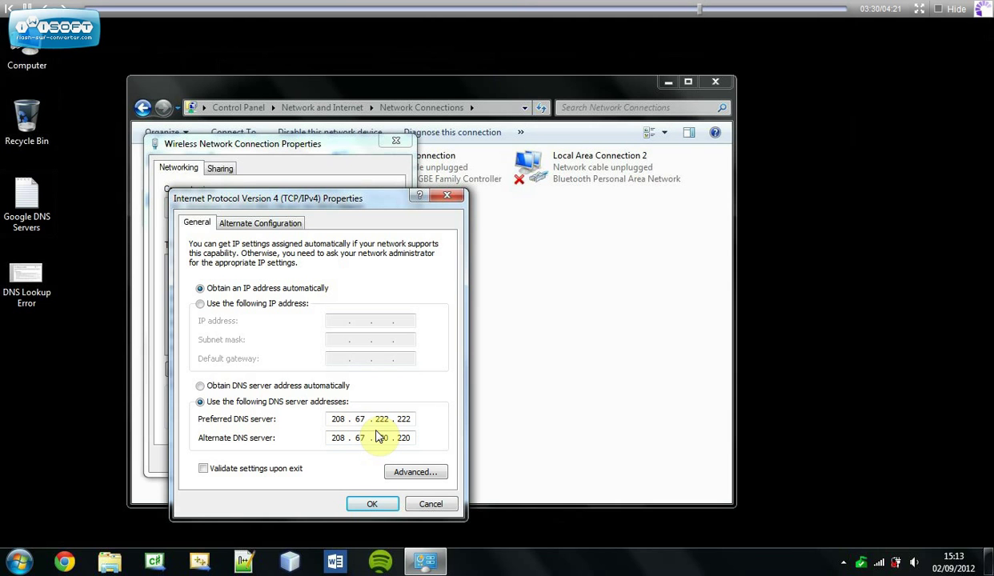
Step: Replace the preferred DNS server 208.67.222.222 with 8.8.8.8
key(BackSpace)
key(BackSpace)
key(BackSpace)
text(8)
click(366, 422)
key(BackSpace)
key(BackSpace)
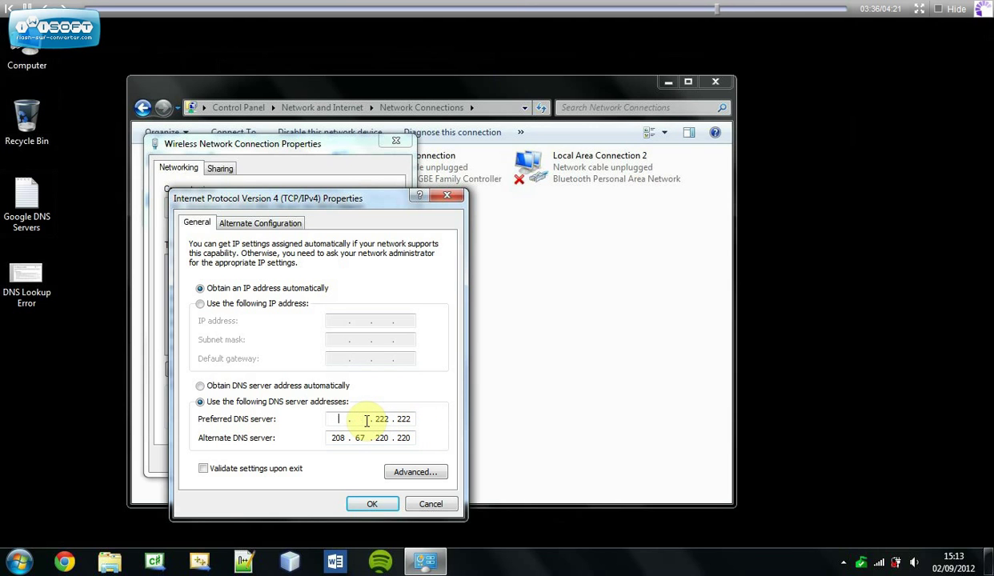
text(8 . )
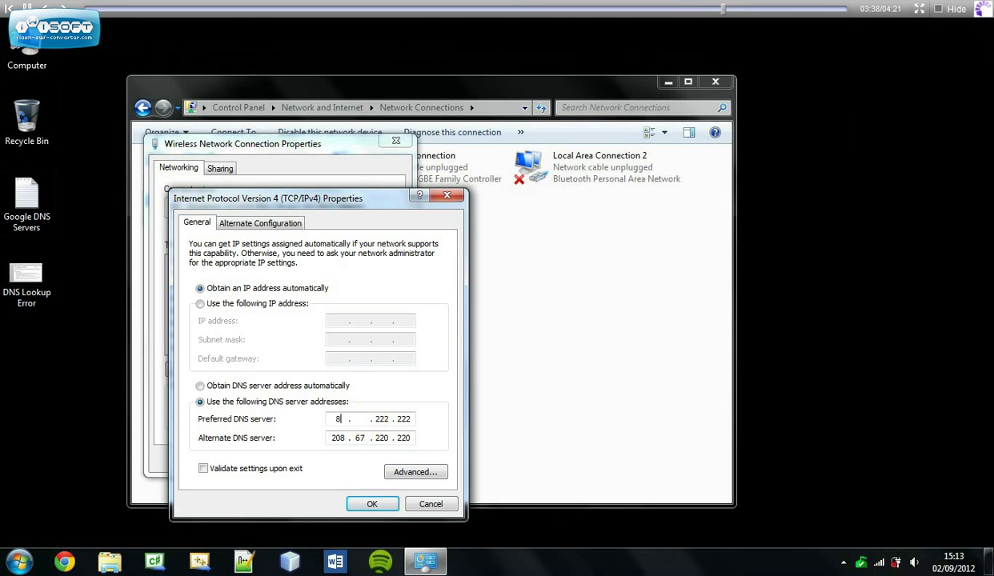
text(8)
click(385, 419)
key(BackSpace)
key(BackSpace)
key(BackSpace)
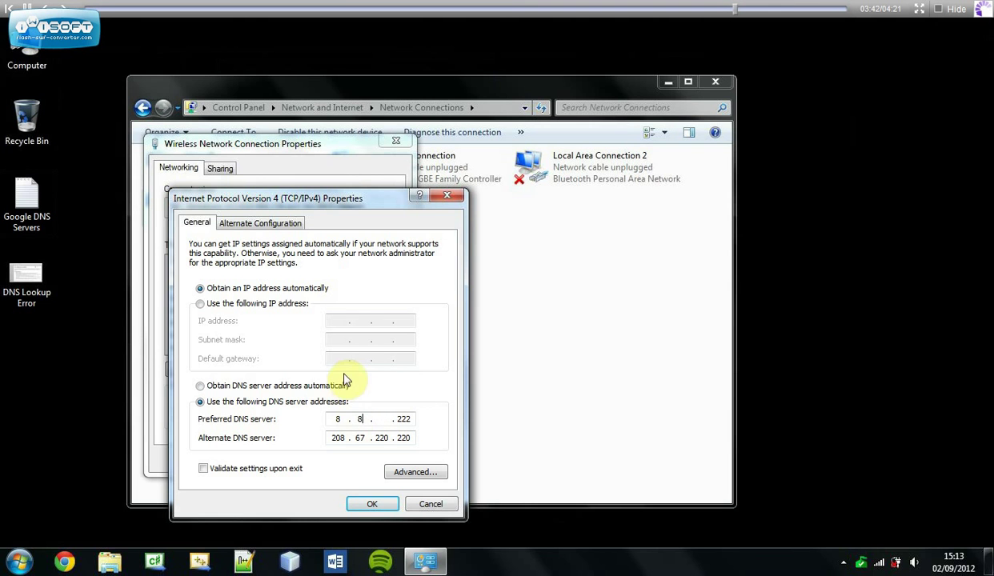
text(8)
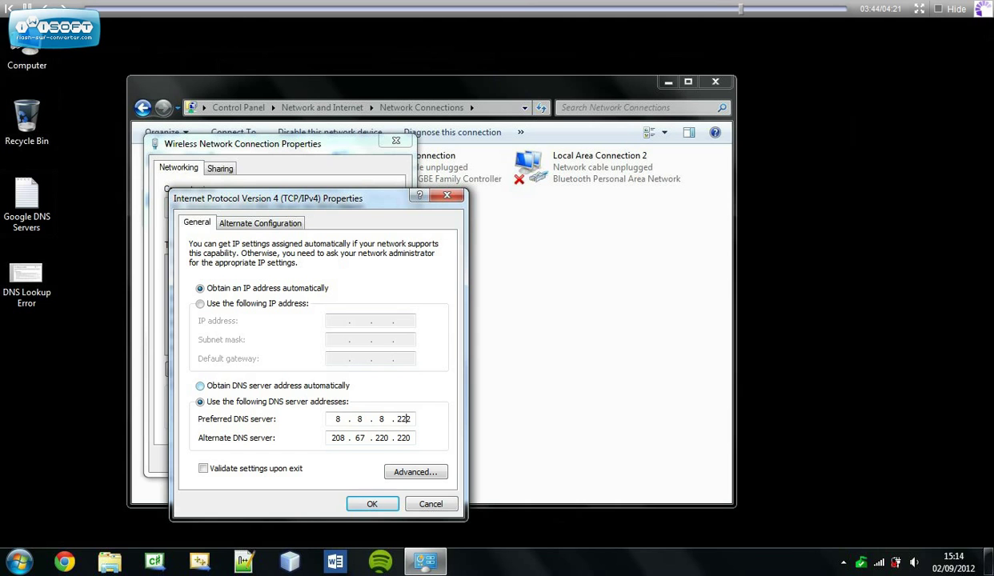
key(BackSpace)
key(BackSpace)
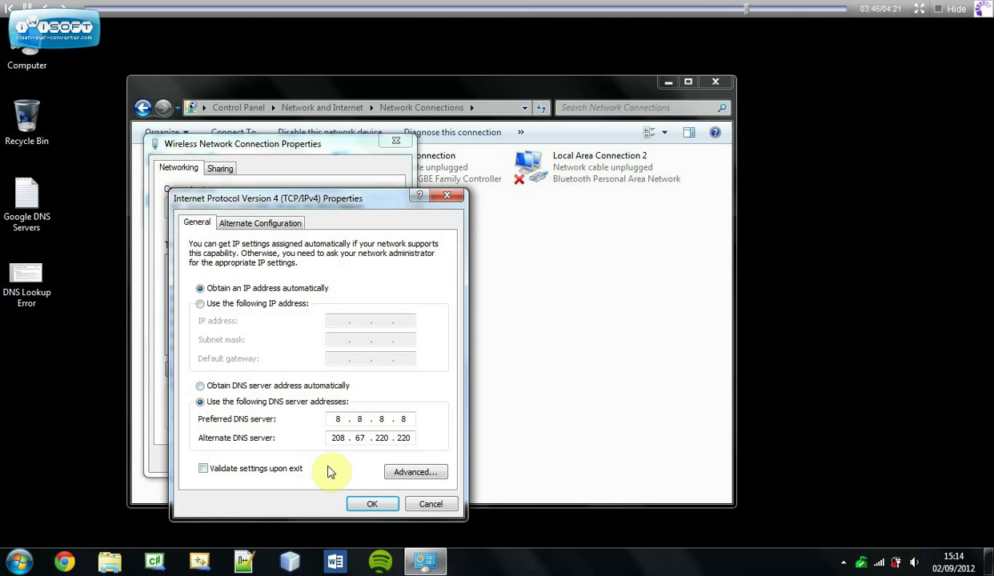
Step: Replace the alternate DNS server with 8.8.4.4
double_click(406, 438)
key(BackSpace)
key(BackSpace)
key(BackSpace)
key(BackSpace)
key(BackSpace)
key(BackSpace)
key(BackSpace)
key(BackSpace)
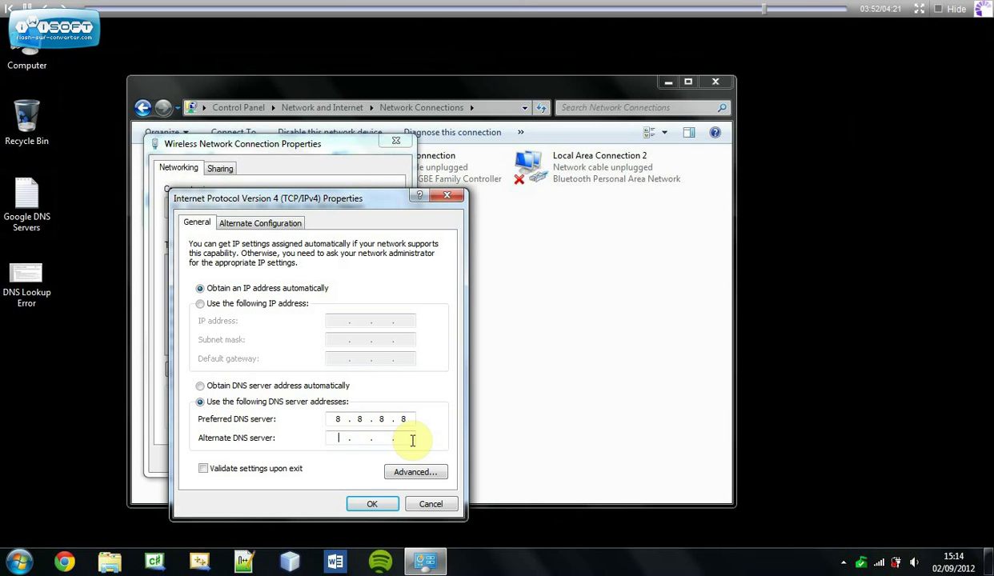
text(8)
text(8)
text(4.4)
Step: Confirm the new DNS settings, close Network Connections, and recheck then close the Google DNS note
click(364, 504)
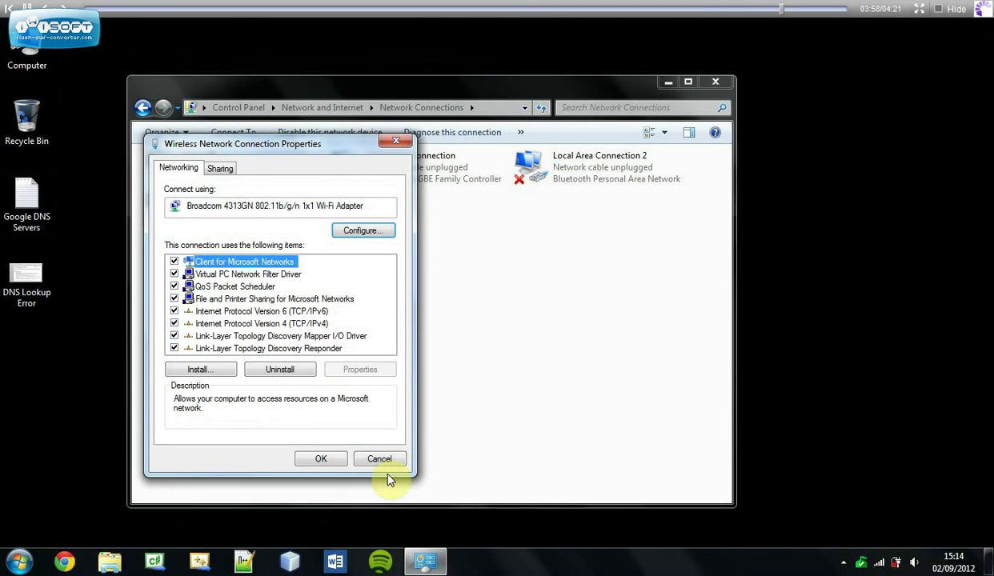
click(320, 462)
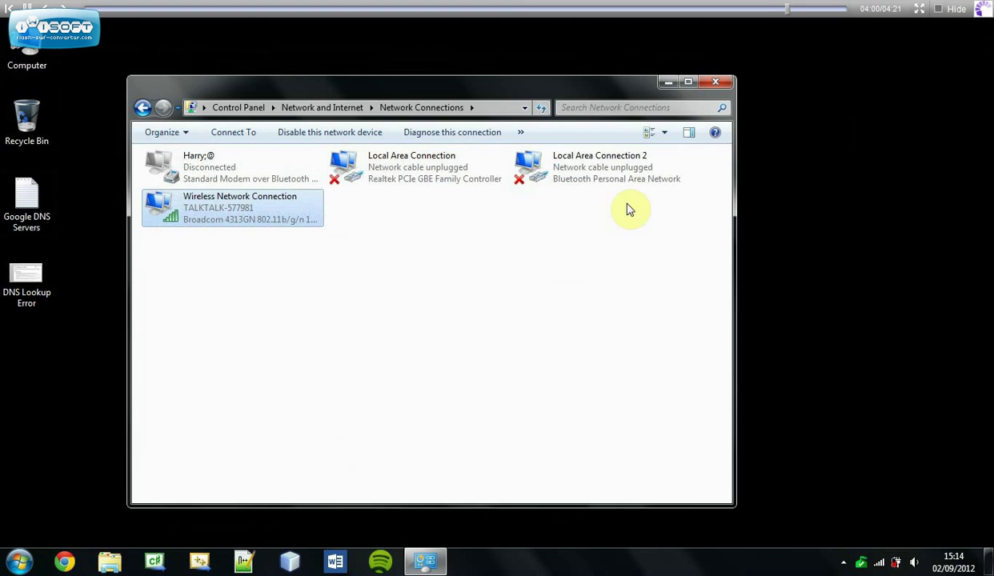
click(724, 86)
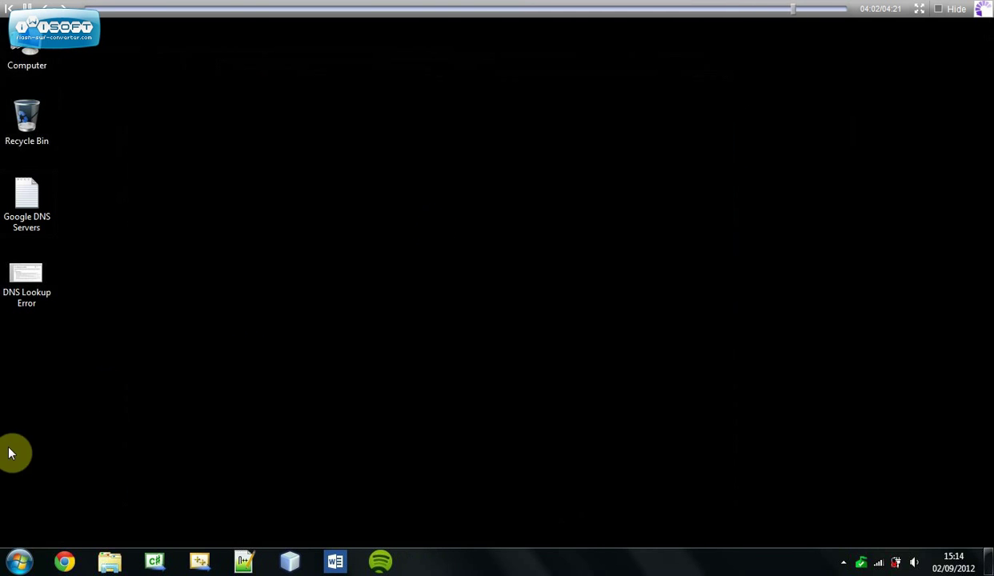
double_click(42, 188)
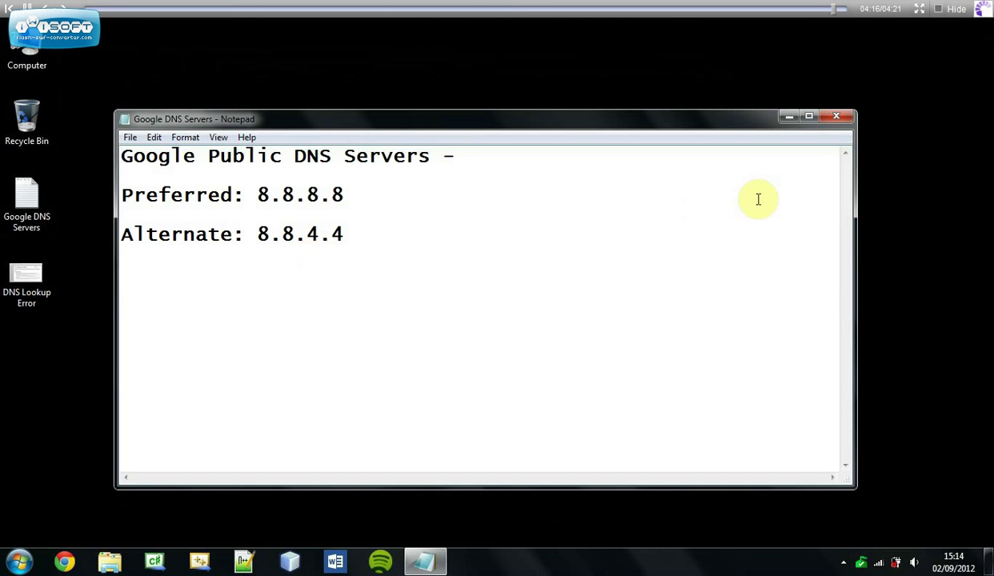
click(836, 120)
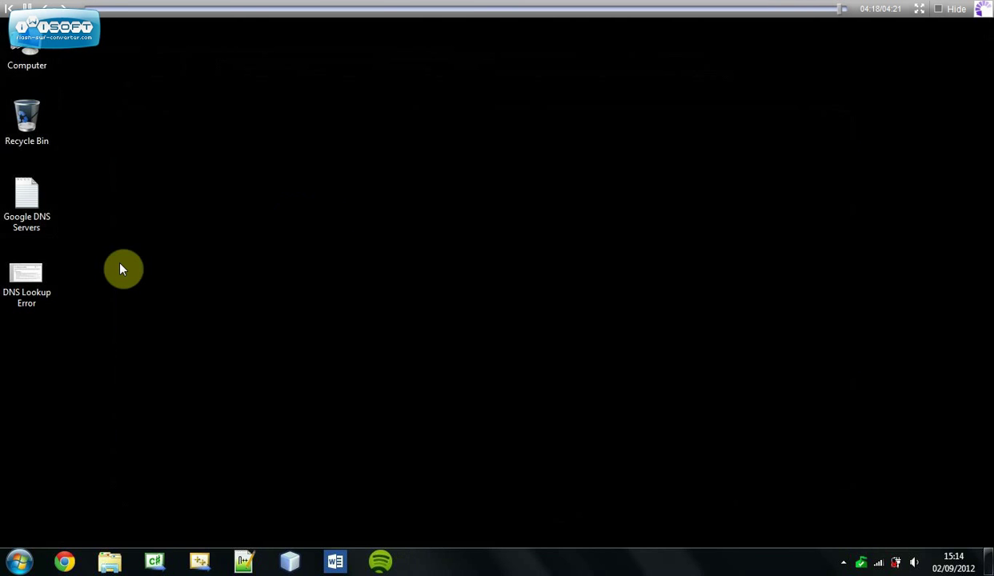